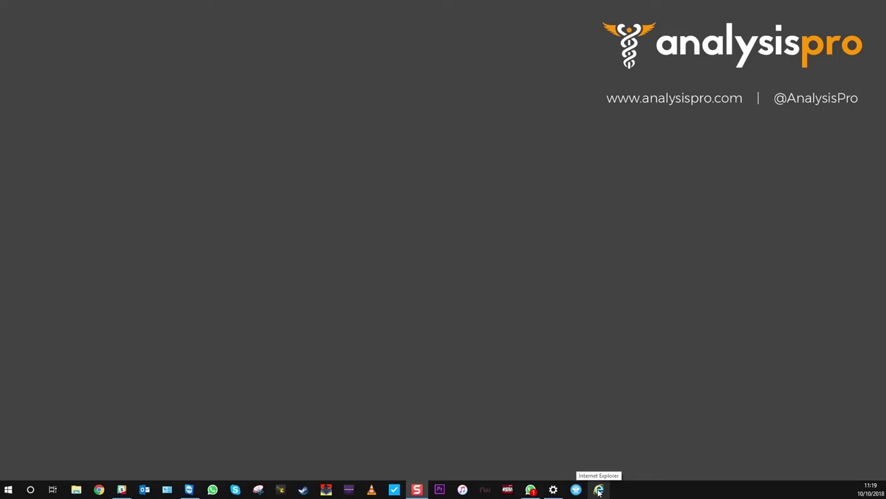
- Launch Internet Explorer from the taskbar, landing on the MSN UK homepage
left_click(598, 492)
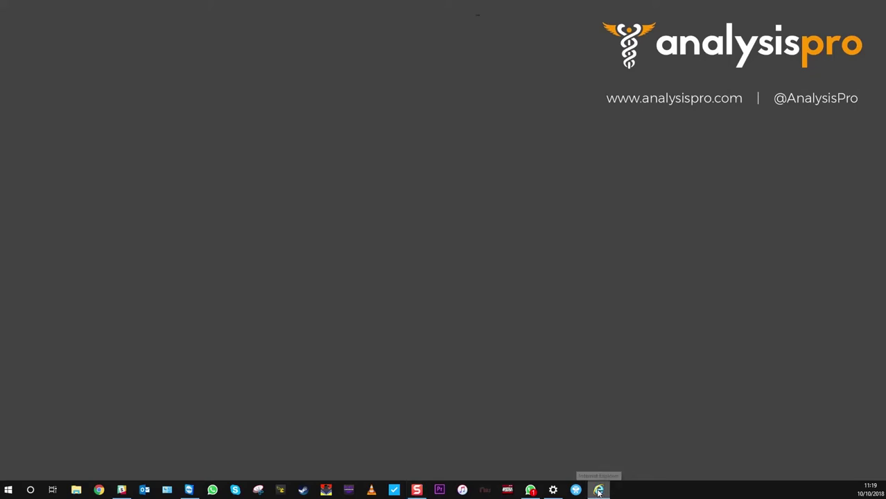
- Browse to the Rocket M5 at 192.168.1.30 in Internet Explorer
left_click(231, 28)
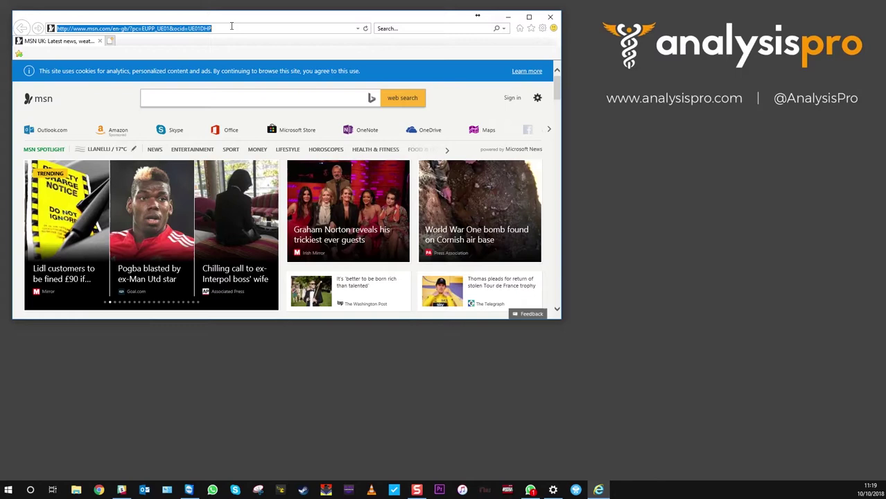
type("192")
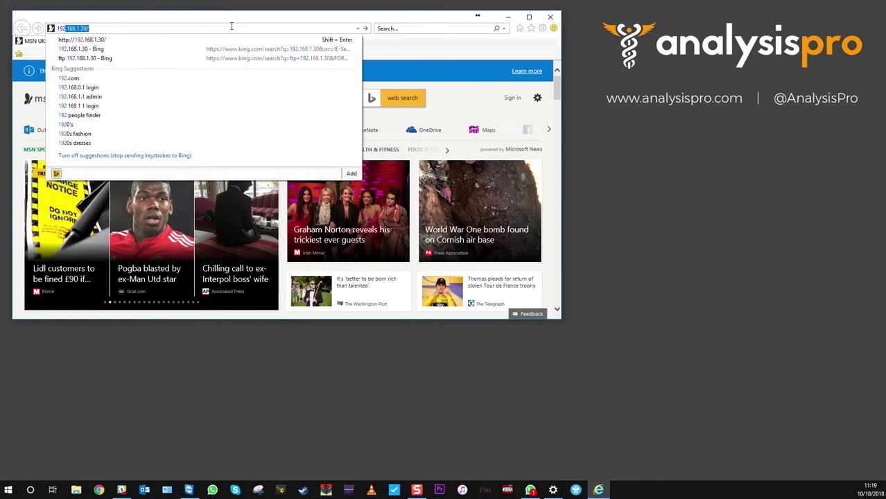
type(".16")
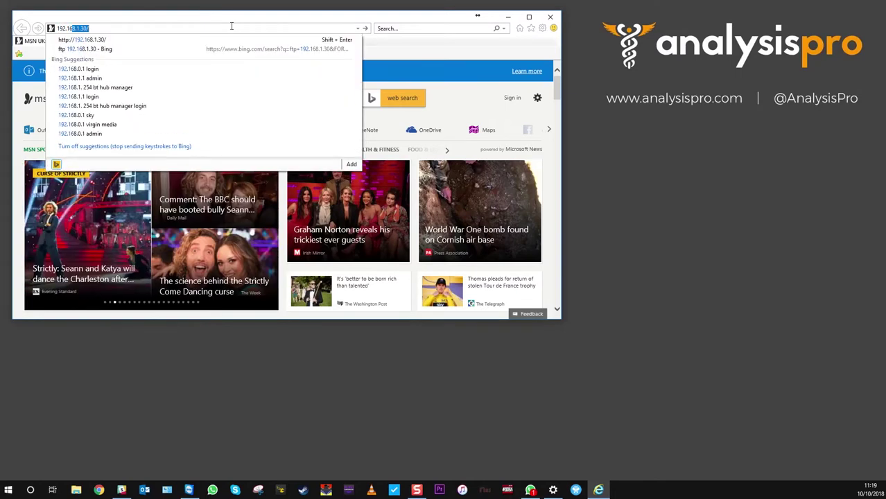
type("8.1")
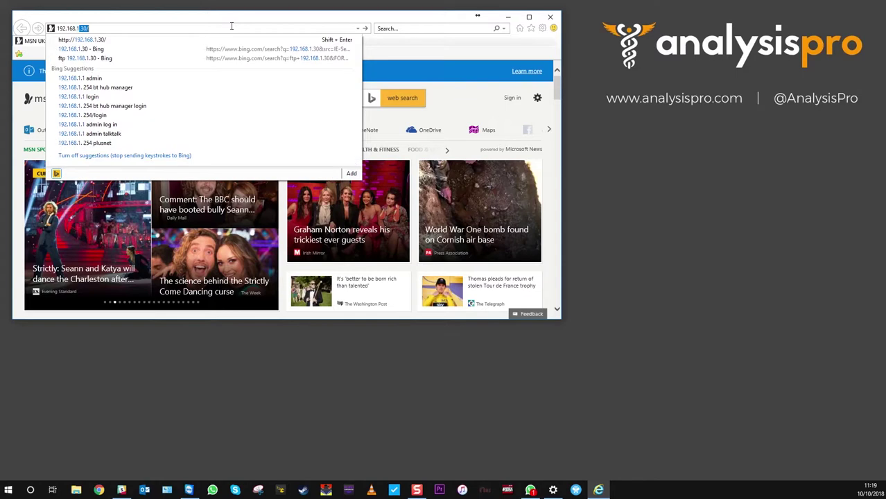
type(".30")
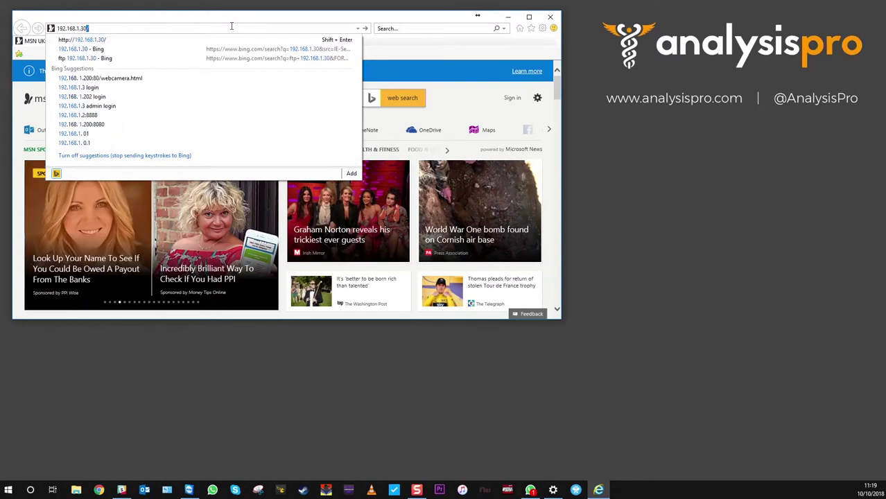
key("Return")
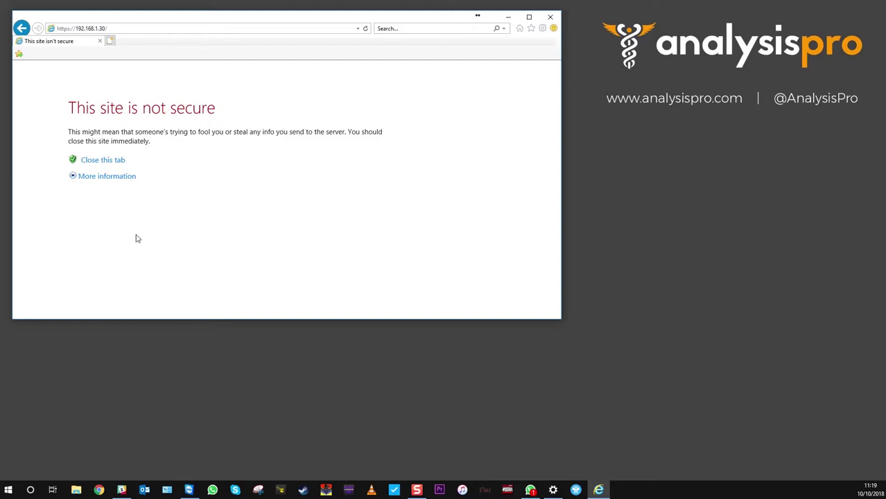
- Expand 'More information' on the certificate warning to reveal the error details
left_click(100, 179)
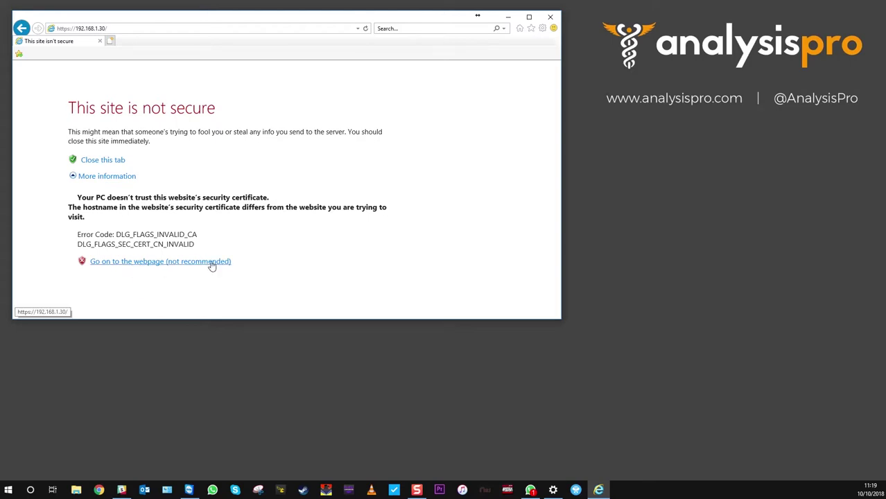
- Continue past the warning to the airOS login and enter the administrator username and password
left_click(165, 263)
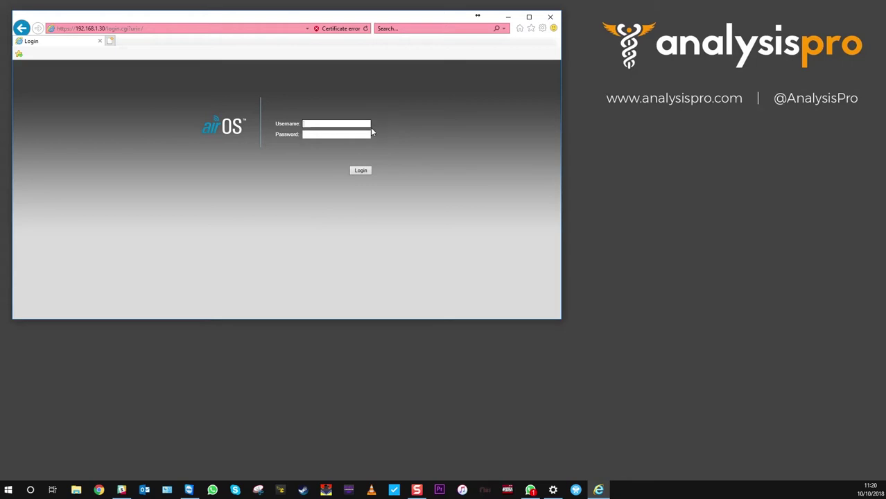
type("ubnt")
left_click(327, 134)
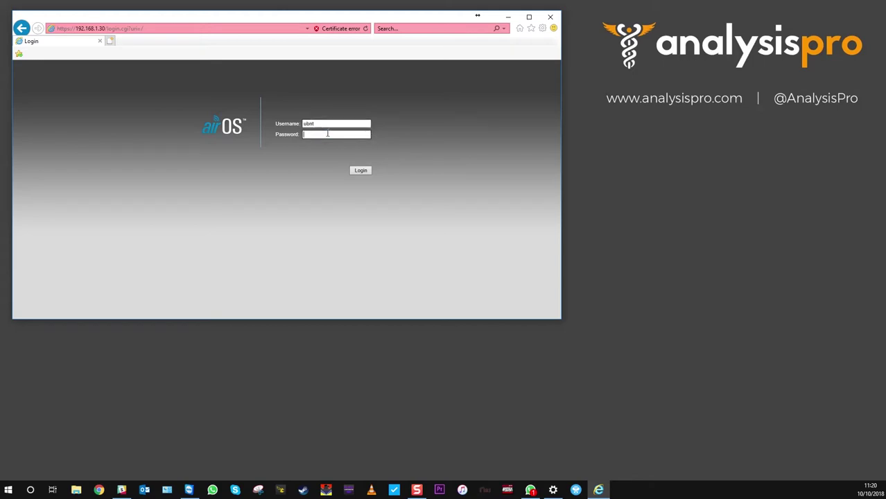
type("ubnt")
- Log in, skip saving the password, and check the Wireless tab's Frequency list, leaving it on Auto
left_click(365, 170)
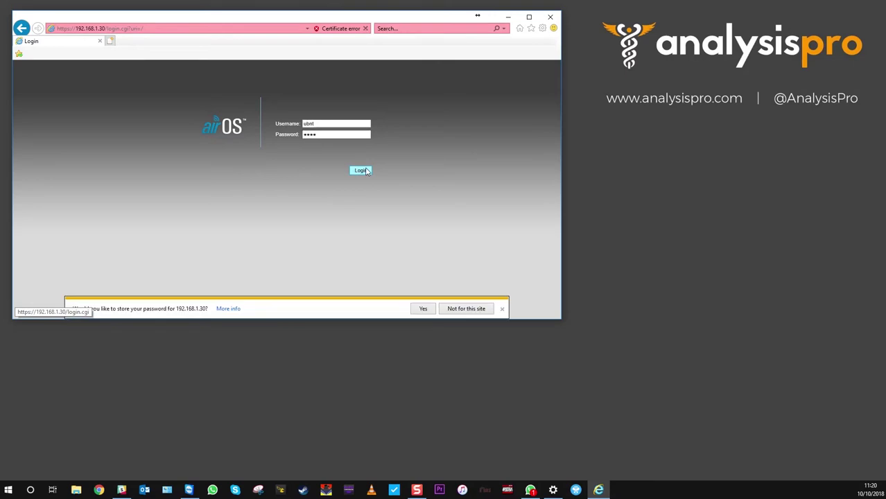
left_click(502, 309)
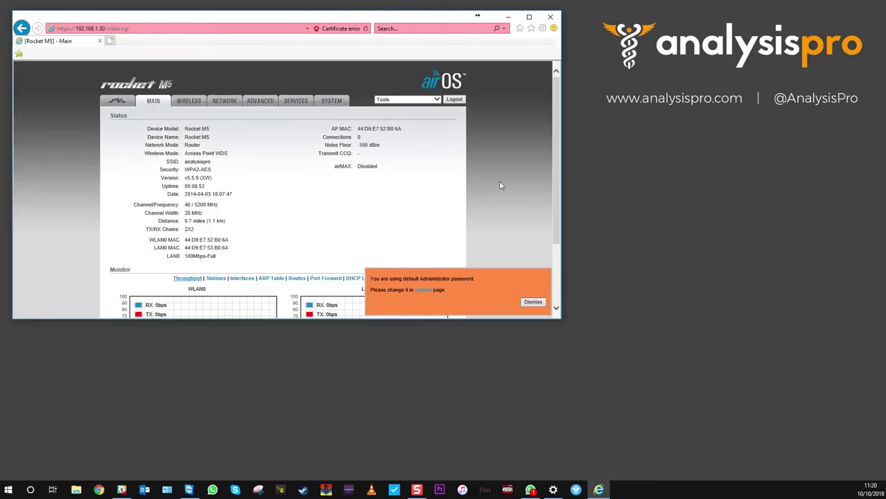
left_click(193, 108)
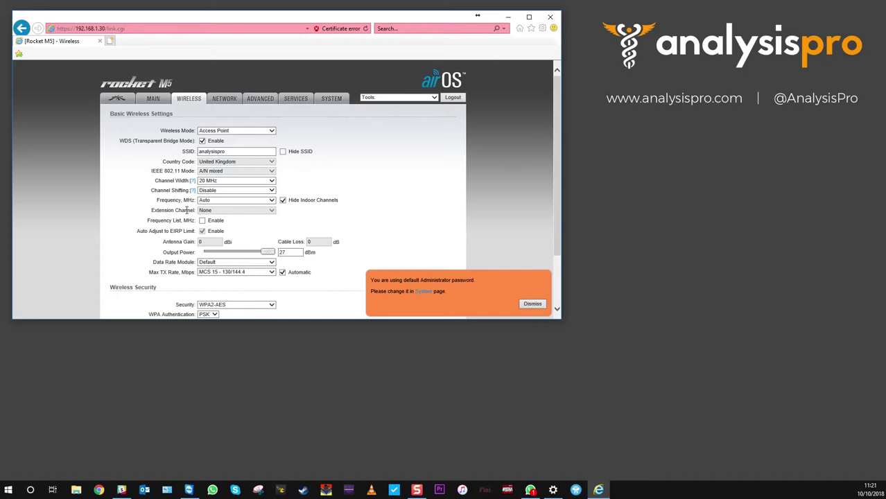
left_click(271, 201)
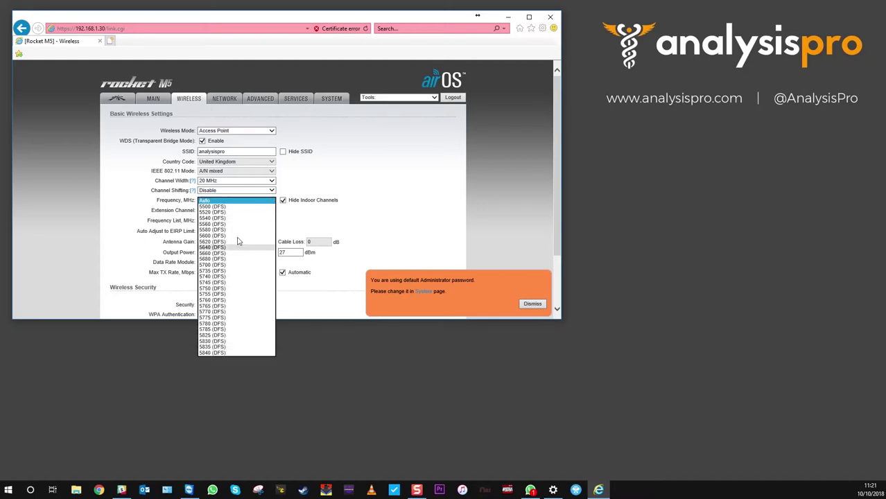
left_click(387, 175)
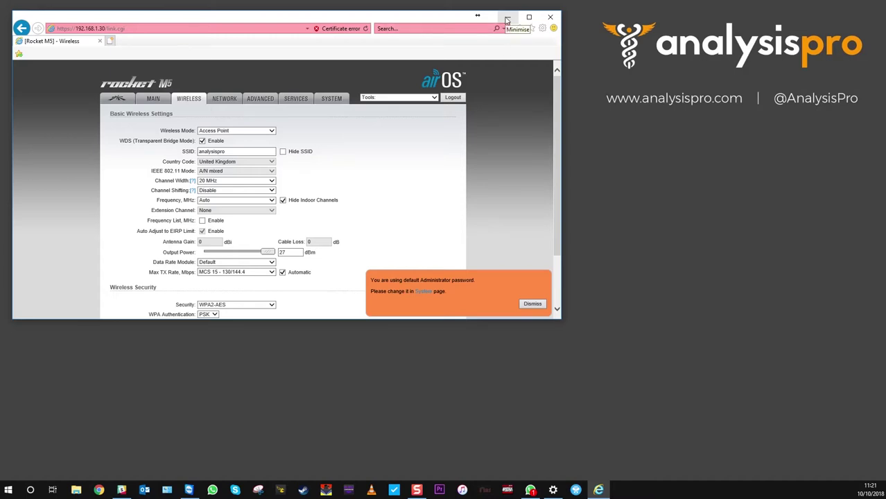
- Minimise the browser and start NetSpot Free to scan for networks, including analysispro on channel 40
left_click(507, 19)
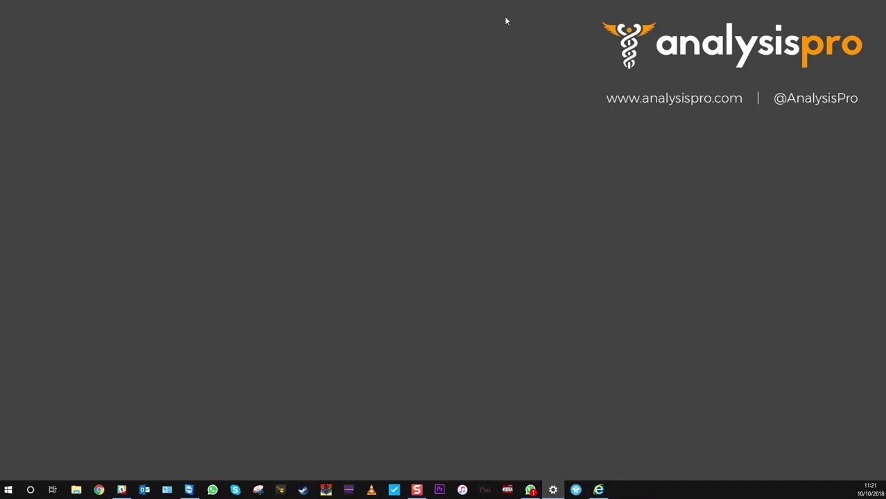
left_click(576, 491)
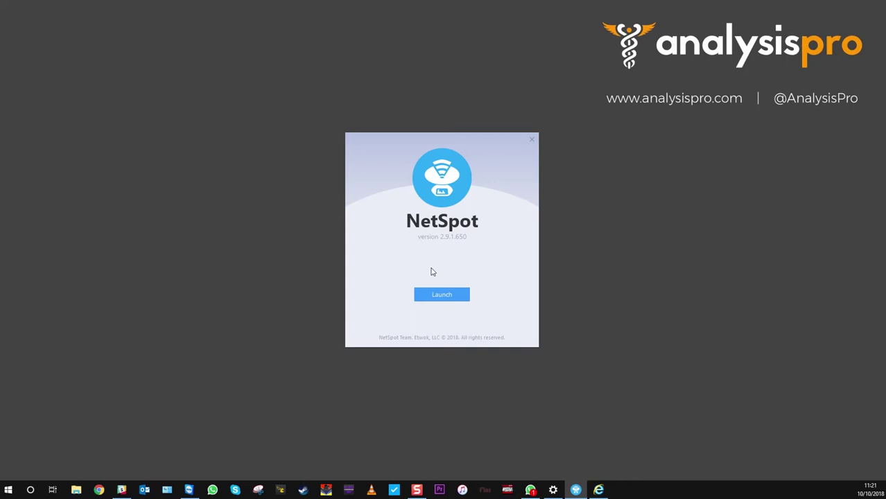
left_click(435, 297)
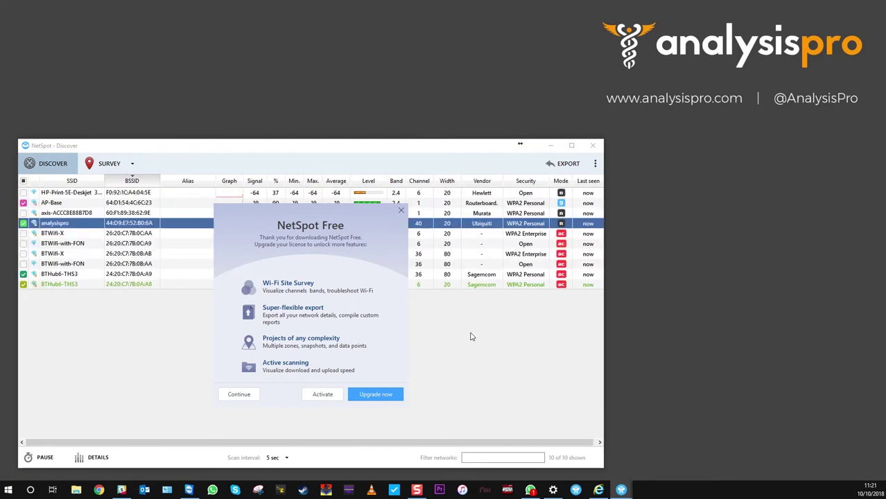
left_click(240, 397)
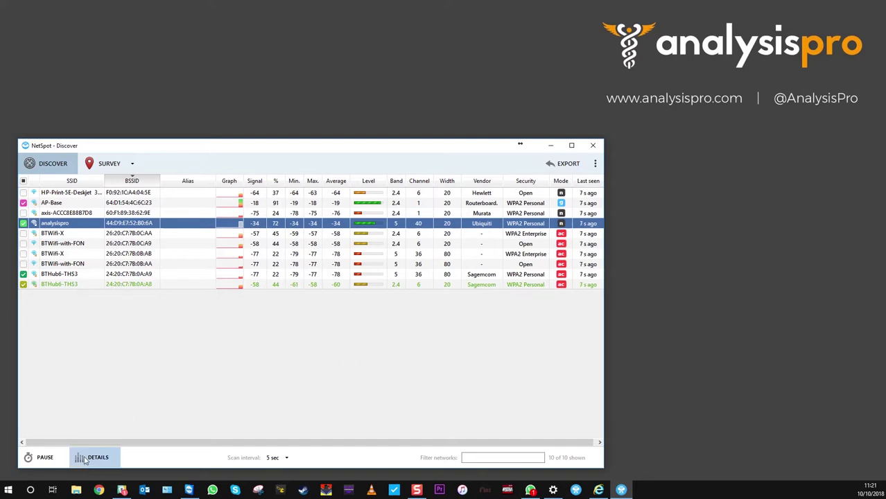
- Open NetSpot's Details view and highlight AP-Base and BTHub6-THS3 on the 2.4 GHz channel chart
left_click(96, 458)
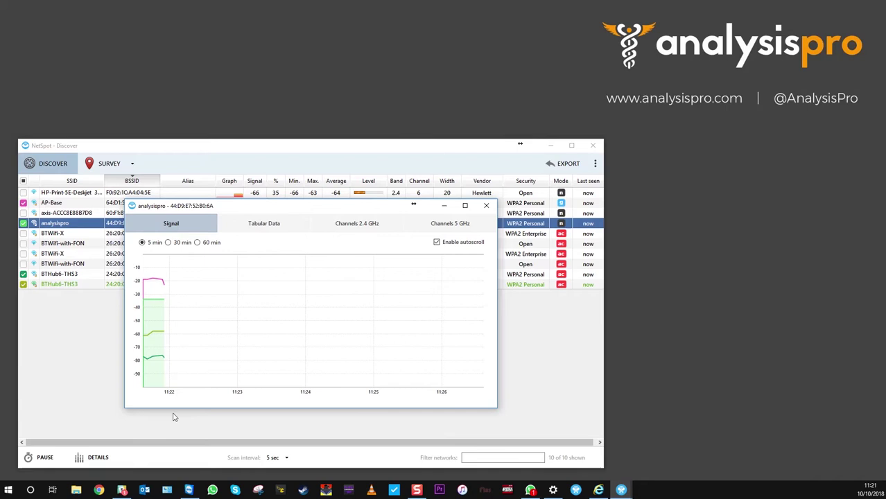
left_click(357, 230)
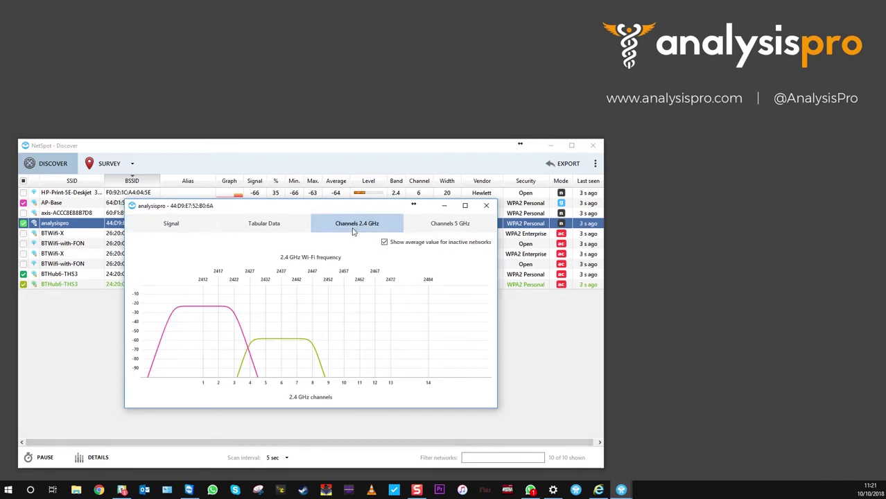
left_click(212, 328)
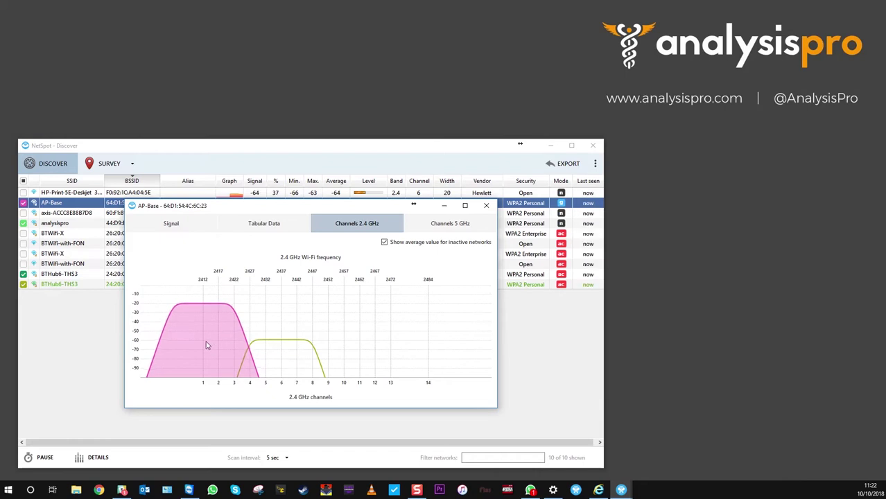
left_click(288, 368)
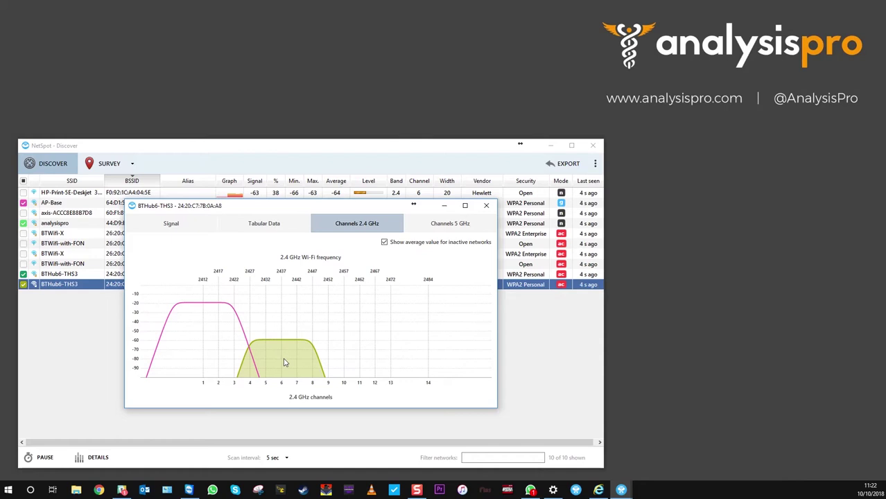
- Switch to the 5 GHz chart and highlight BTHub6-THS3 near channel 36 and analysispro at channel 40
left_click(452, 223)
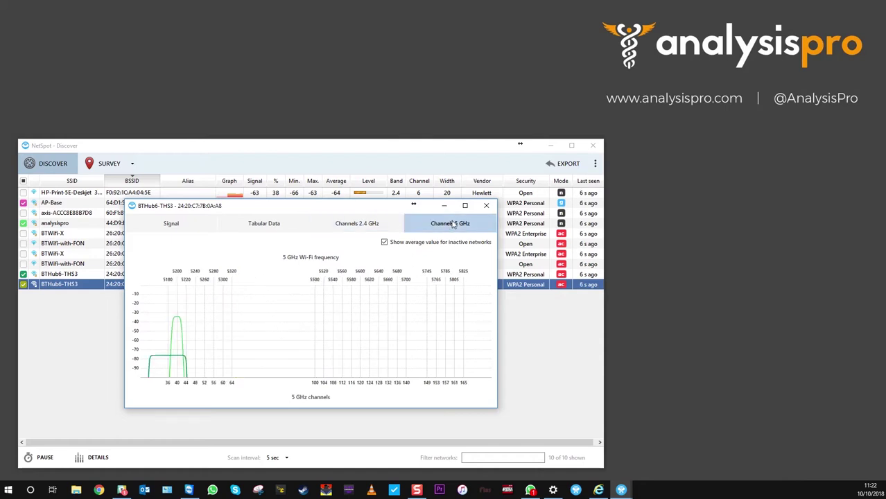
left_click(158, 368)
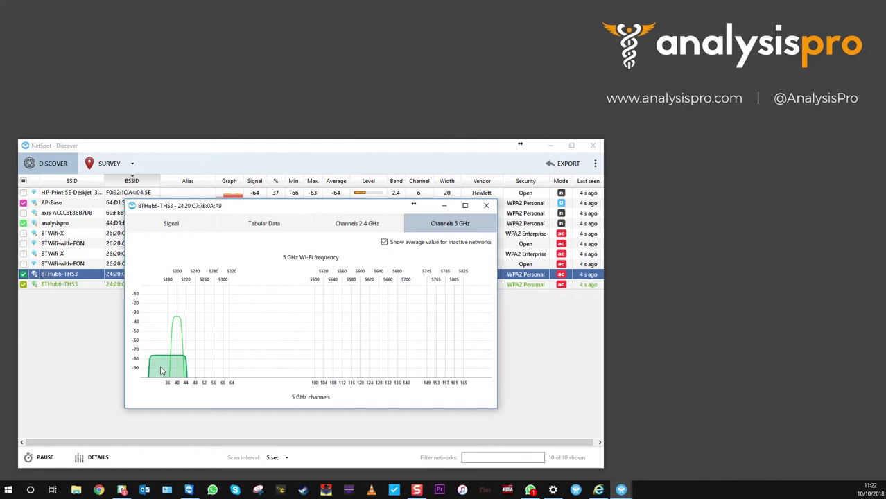
left_click(177, 344)
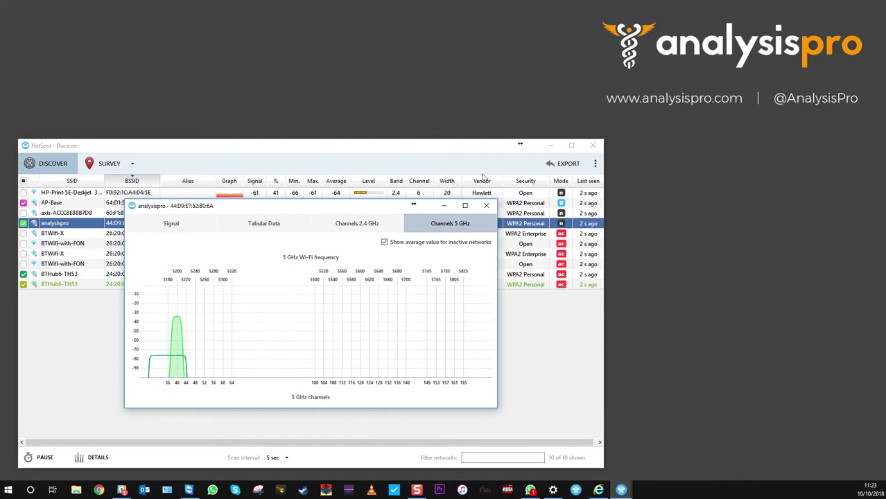
- Move the NetSpot windows aside and set the airOS Frequency, MHz to 5520 (DFS)
left_click_drag(462, 149, 716, 156)
left_click_drag(352, 208, 683, 240)
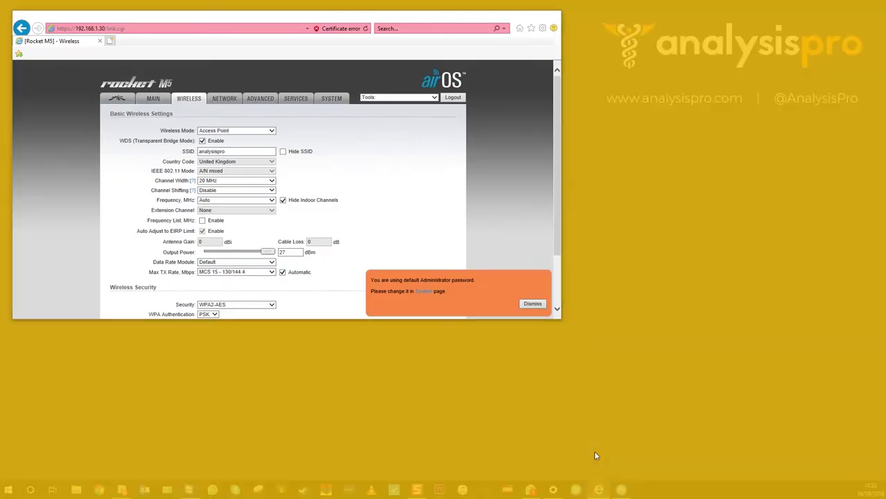
left_click(593, 450)
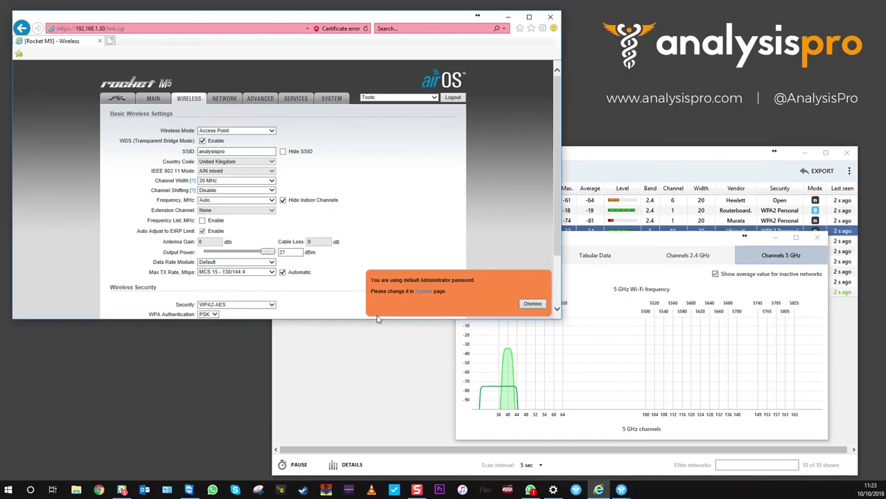
left_click(272, 201)
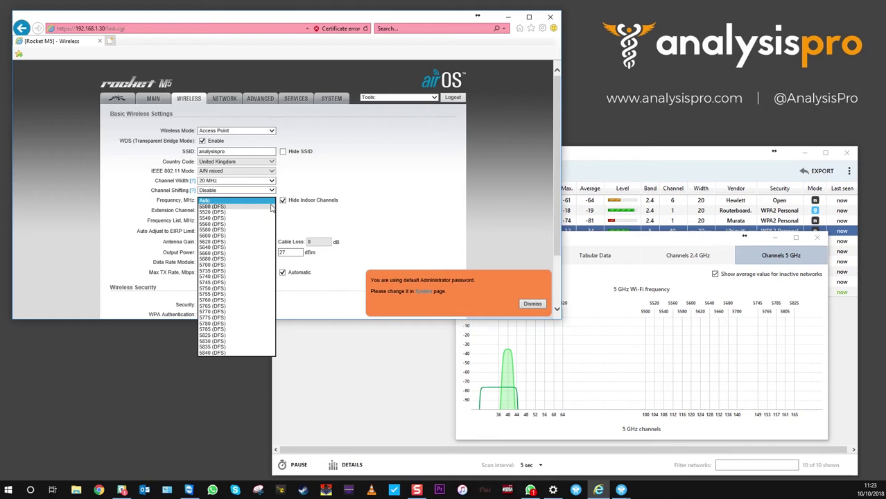
left_click(205, 212)
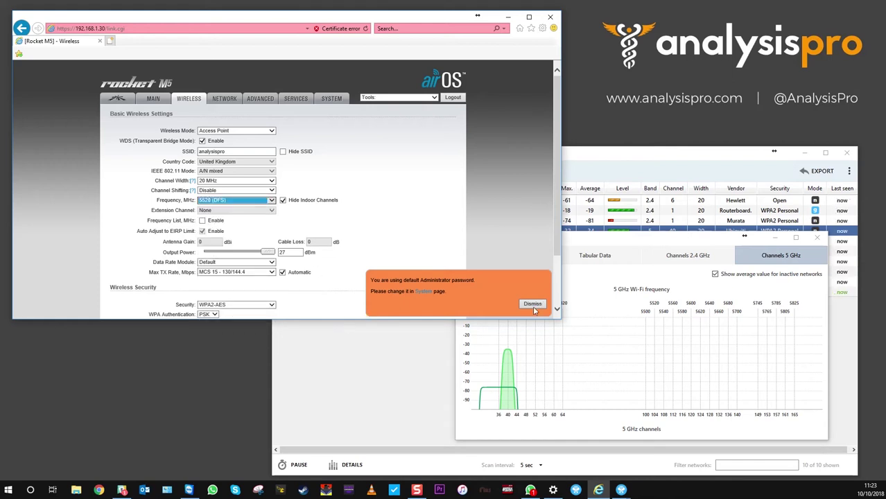
left_click(532, 303)
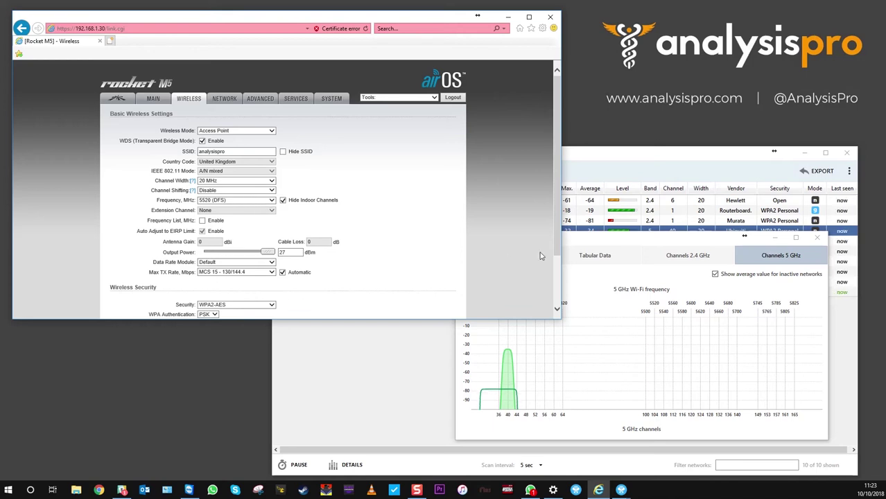
- Submit the wireless settings with Change, then Apply the 5520 (DFS) configuration
left_click_drag(560, 254, 559, 305)
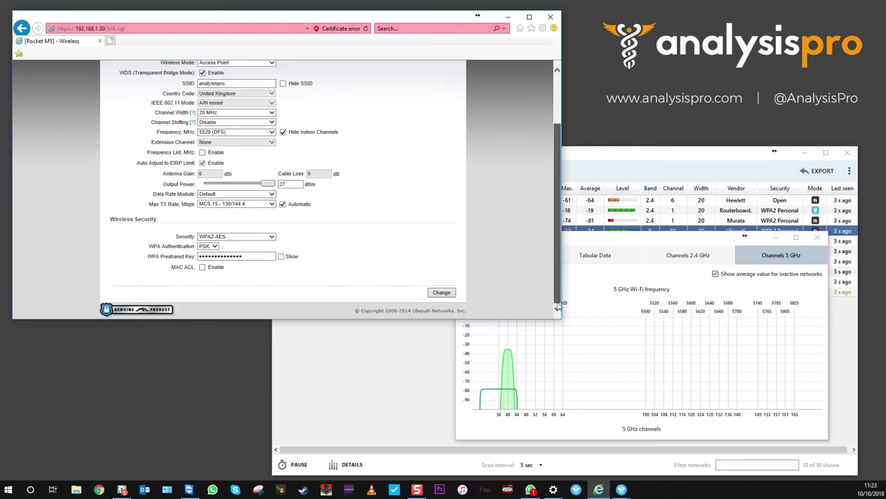
left_click(441, 293)
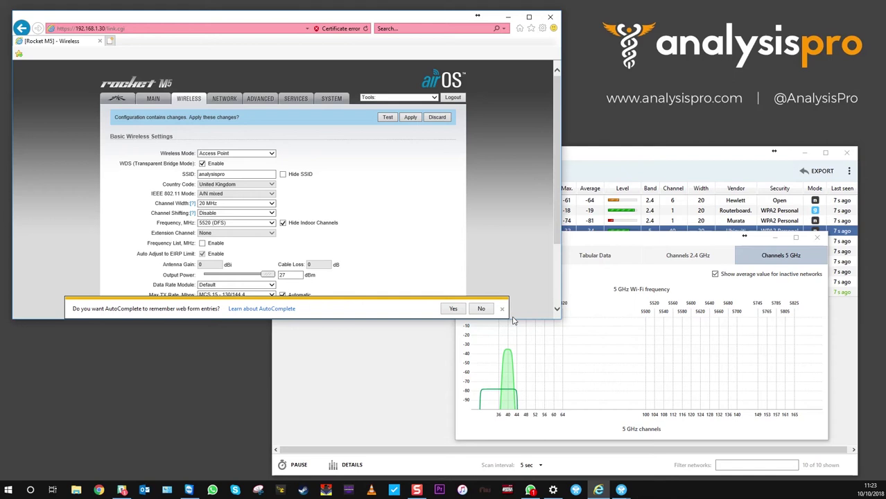
left_click(410, 118)
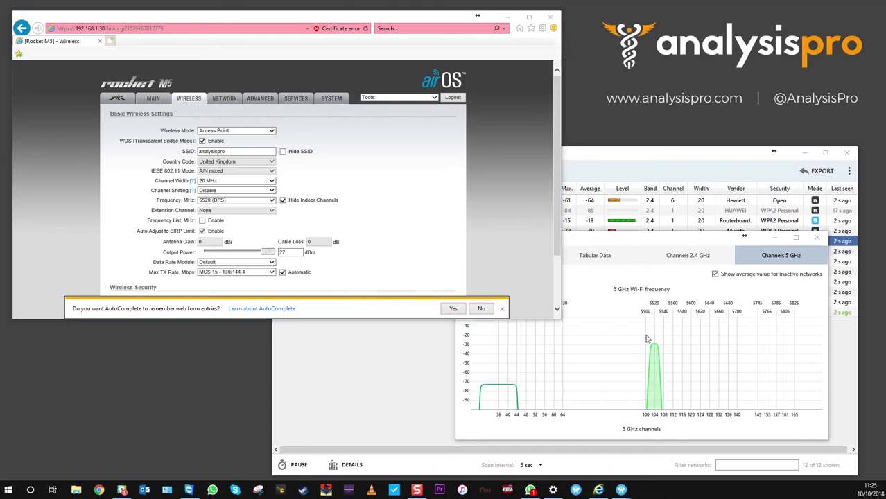
- In NetSpot's 5 GHz chart, select BTHub6-THS3 on channels 36–44, clear of analysispro near channel 104
left_click(653, 380)
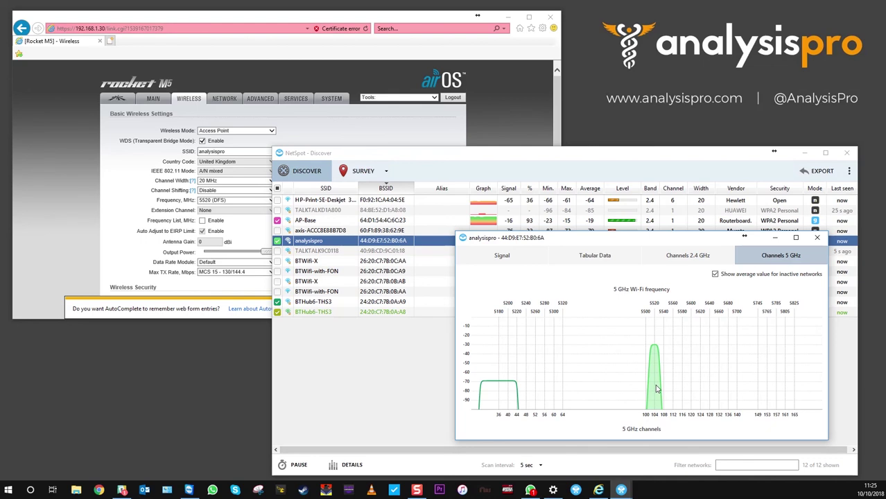
left_click(500, 395)
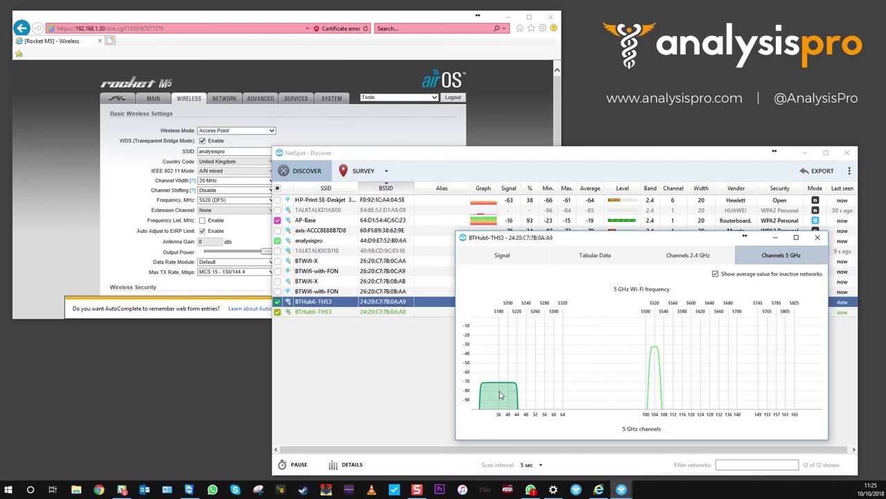